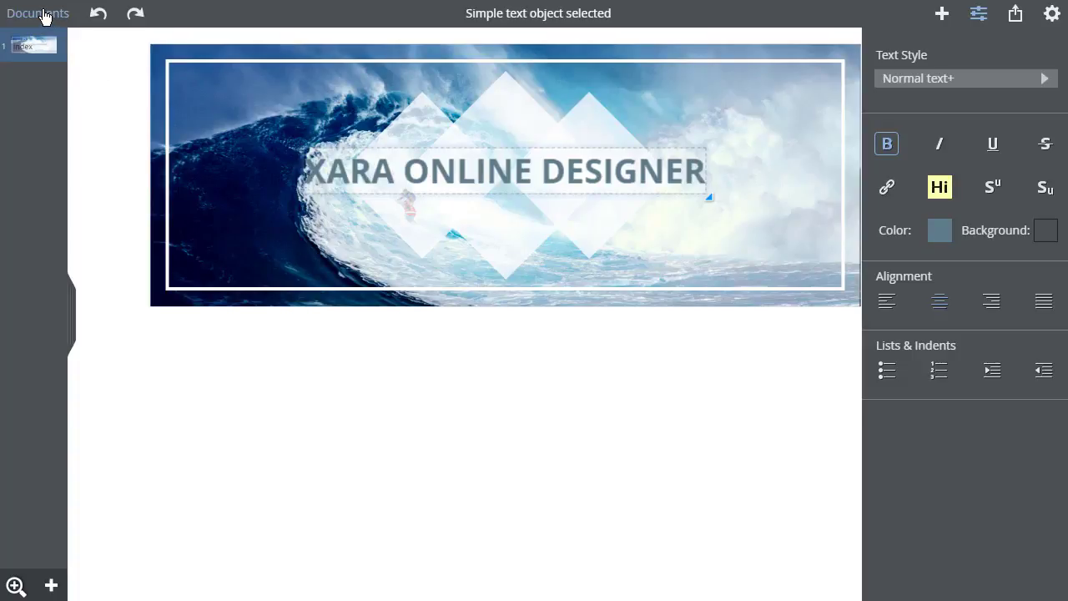
- Open the Letter3 A4 garden-company letter template from the Letter Designs folder
{"action": "left_click", "coordinate": [40, 15]}
{"action": "left_click", "coordinate": [36, 52]}
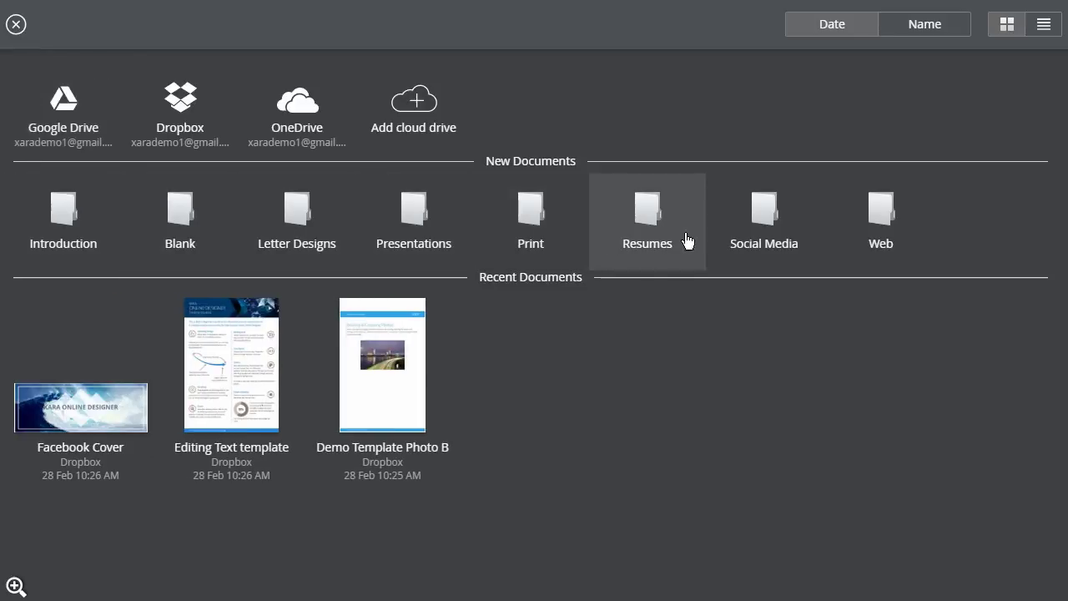
{"action": "left_click", "coordinate": [294, 219]}
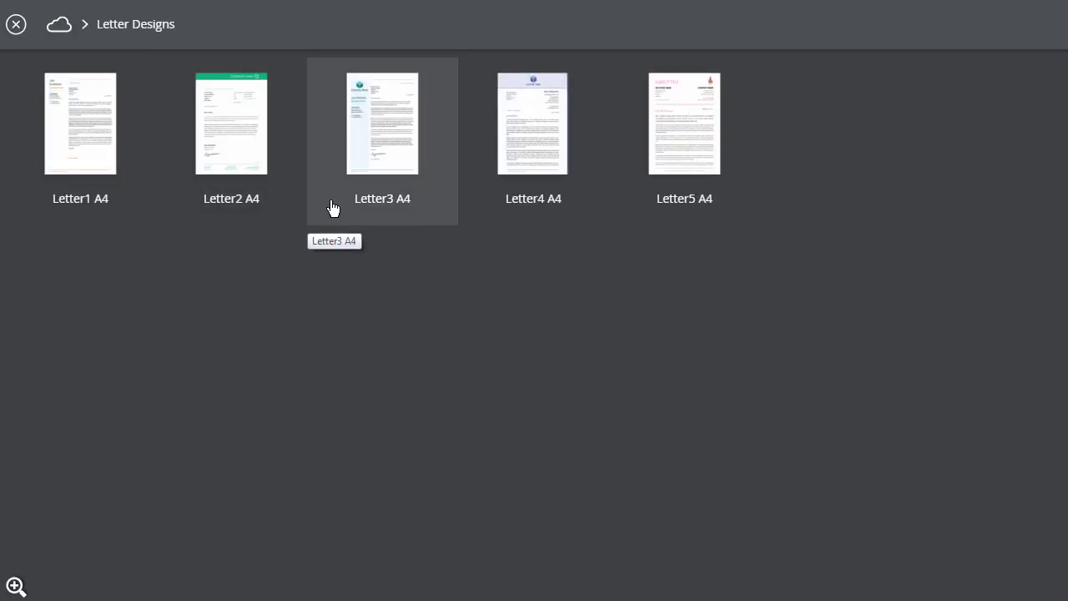
{"action": "left_click", "coordinate": [387, 142]}
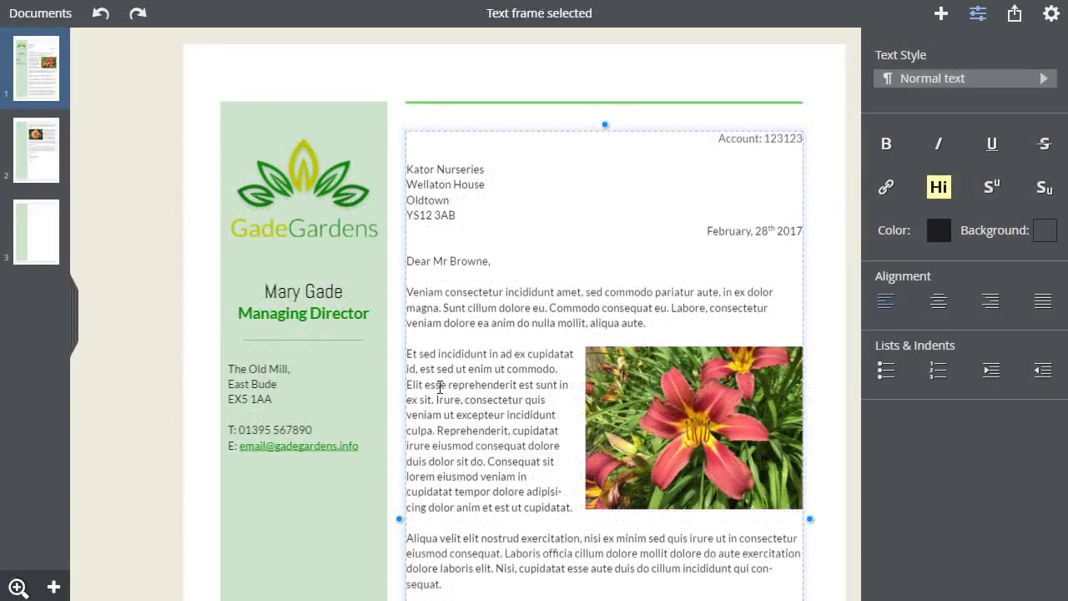
- Deselect the text frame once the Letter3 A4 letter has loaded
{"action": "left_click", "coordinate": [201, 215]}
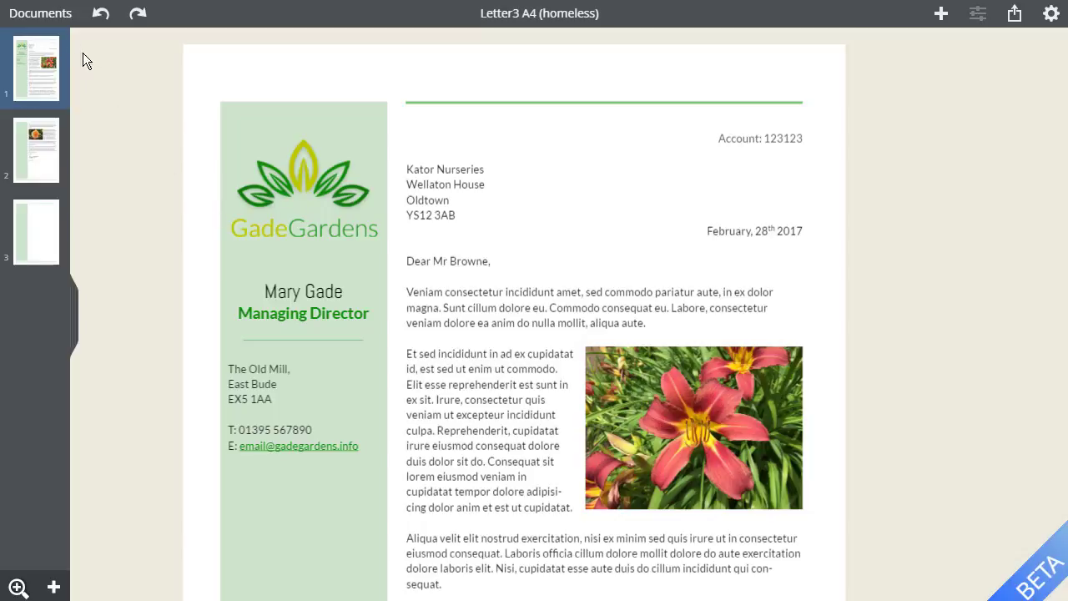
- Save the letter to the Dropbox Documents folder under the file name 'GG letter'
{"action": "left_click", "coordinate": [32, 15]}
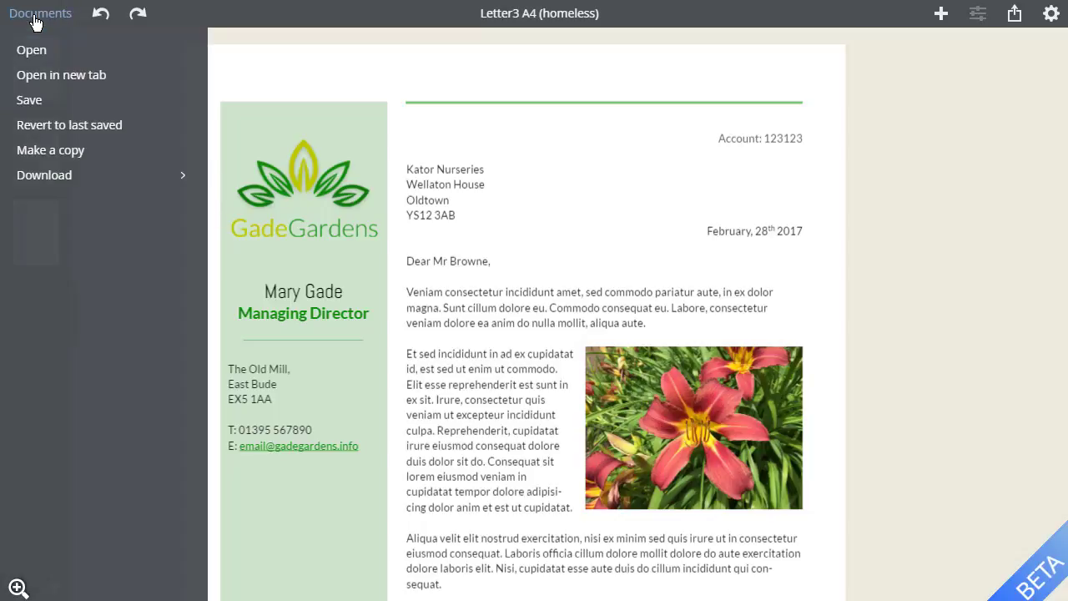
{"action": "left_click", "coordinate": [29, 102]}
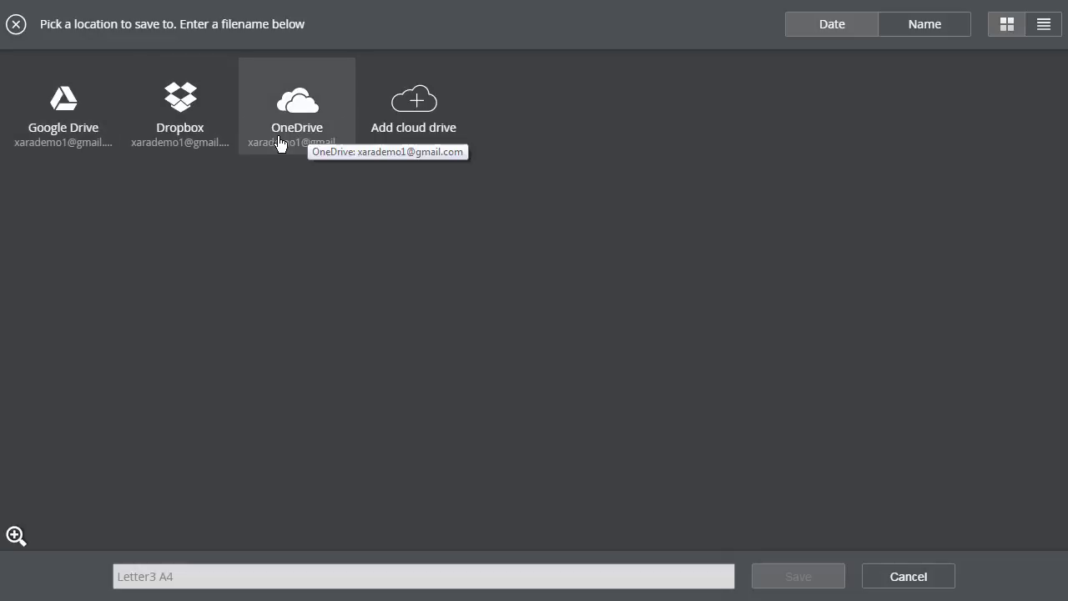
{"action": "left_click", "coordinate": [188, 122]}
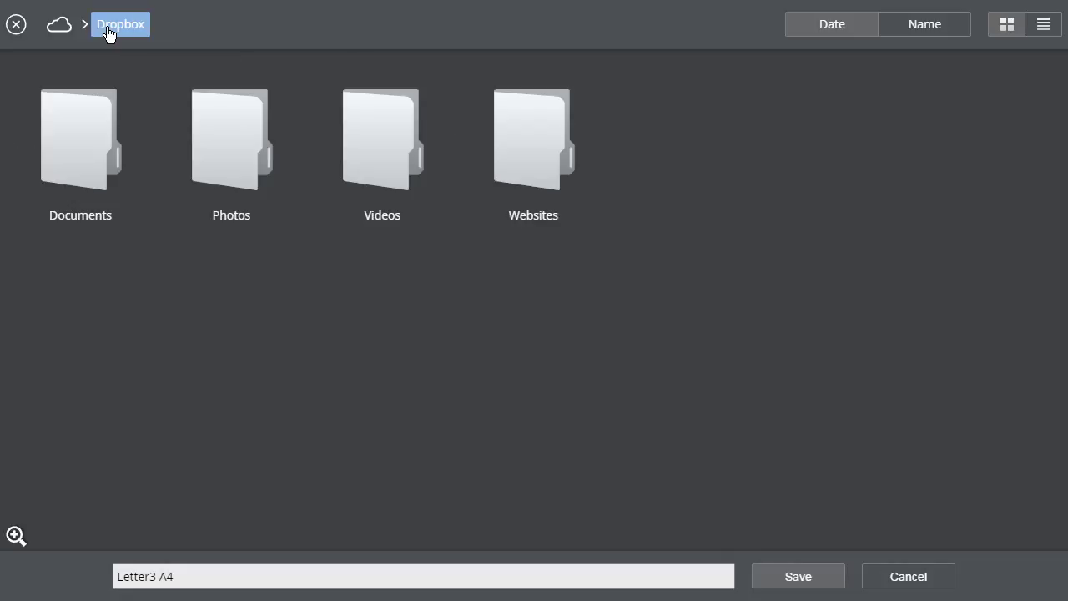
{"action": "left_click", "coordinate": [78, 151]}
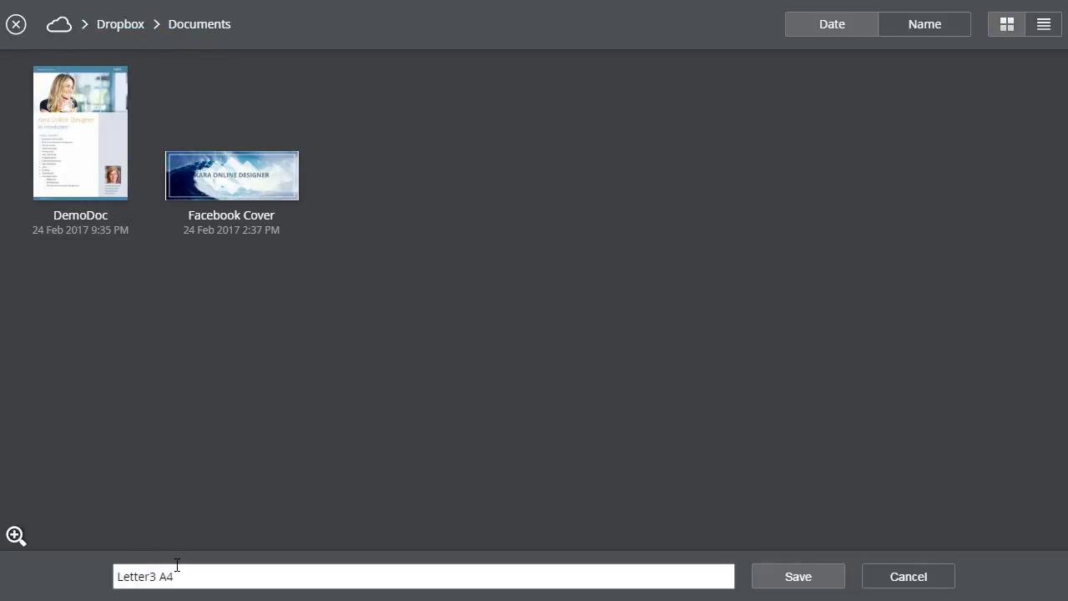
{"action": "left_click_drag", "start_coordinate": [179, 573], "coordinate": [119, 581]}
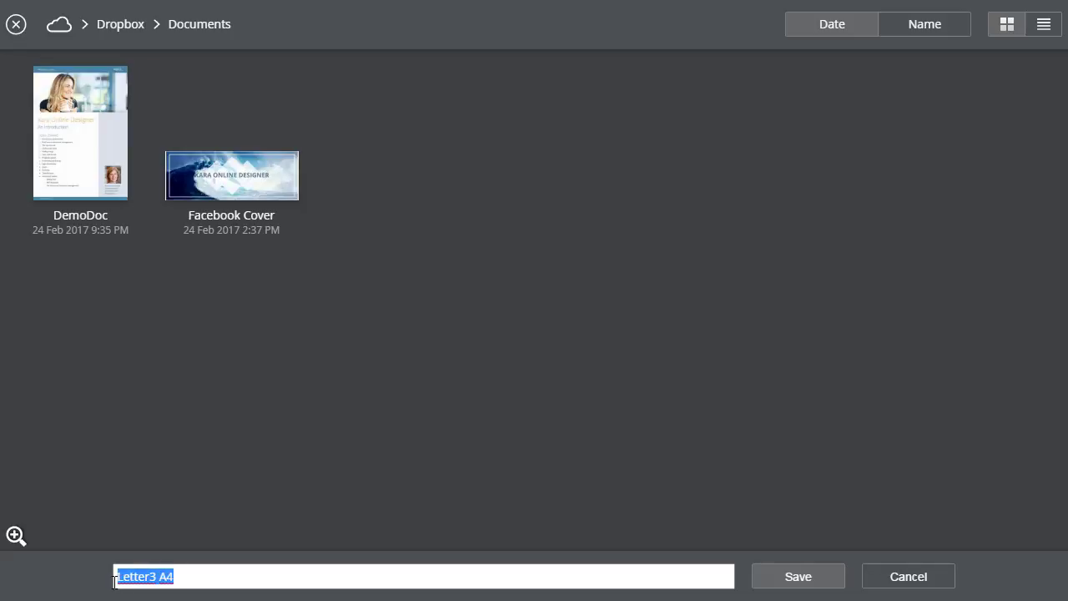
{"action": "type", "text": "GG l"}
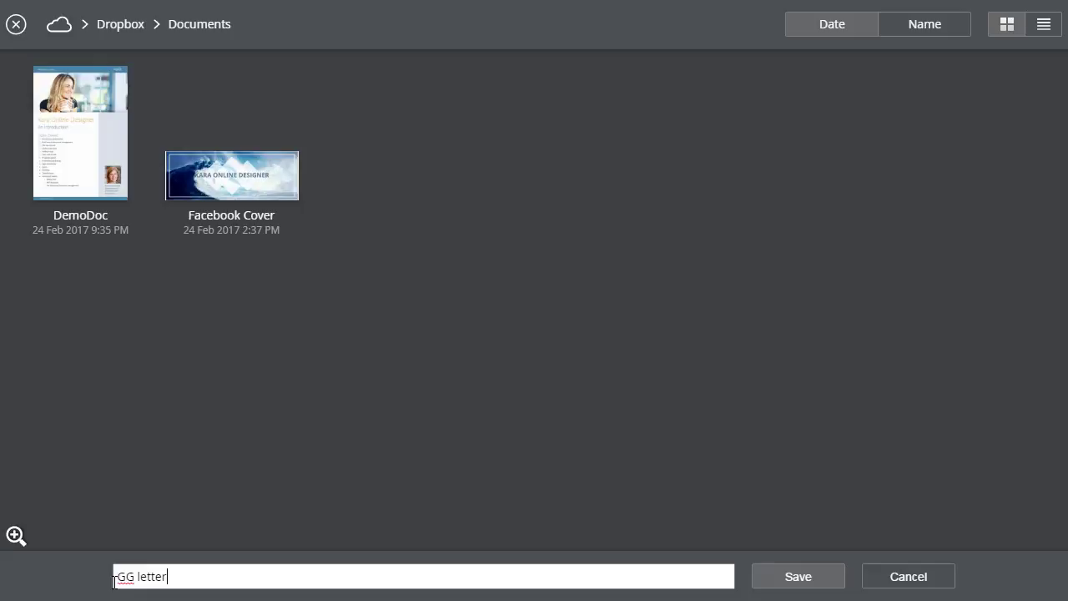
{"action": "left_click", "coordinate": [805, 579]}
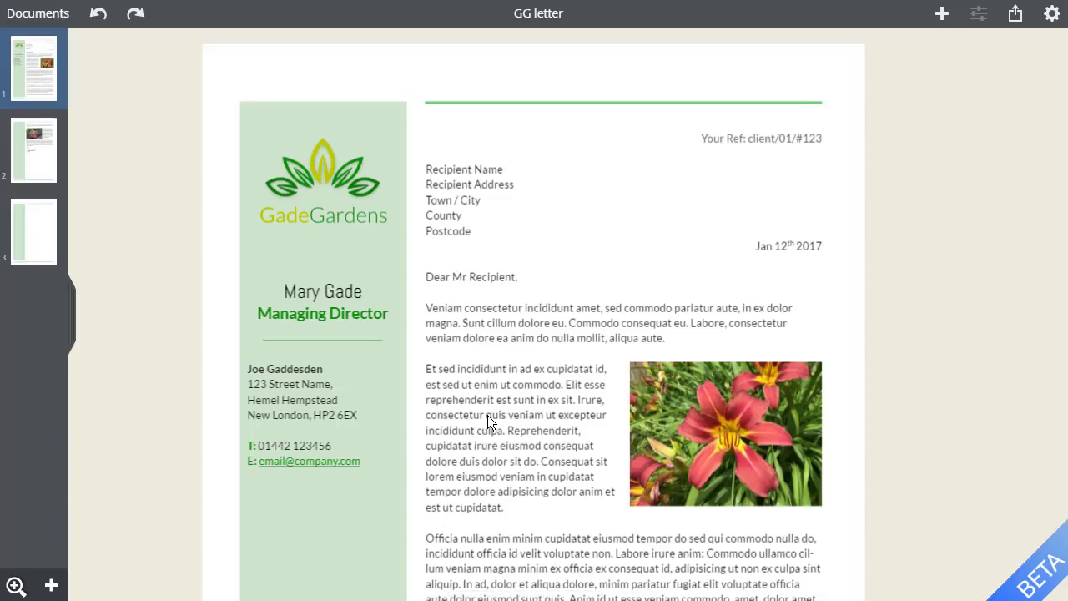
- Open DemoDoc from Recent Documents and scroll back up to page 1
{"action": "left_click", "coordinate": [32, 12]}
{"action": "left_click", "coordinate": [29, 50]}
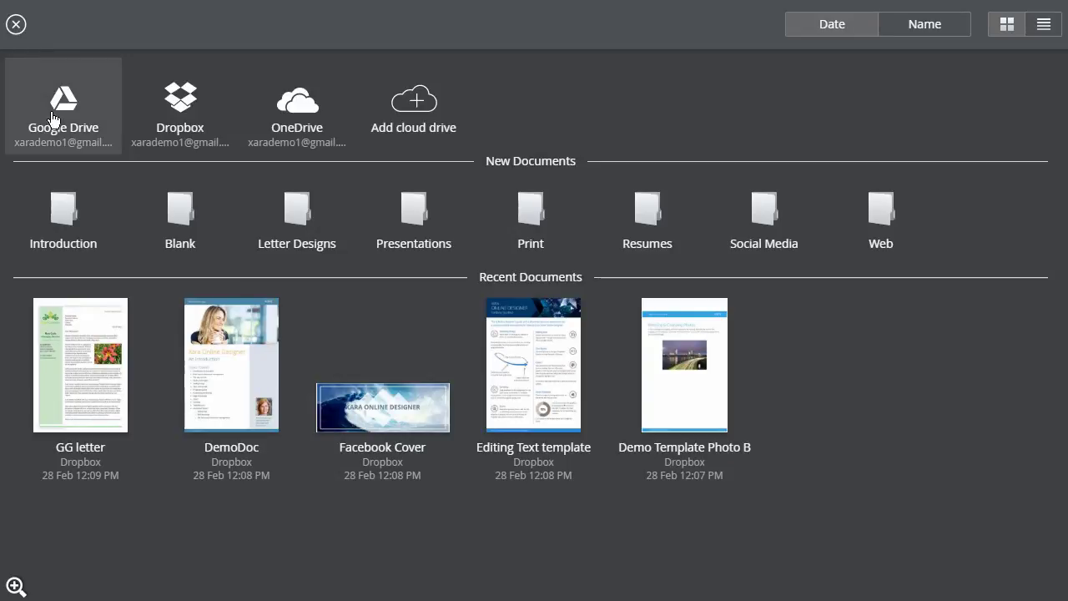
{"action": "left_click", "coordinate": [227, 382]}
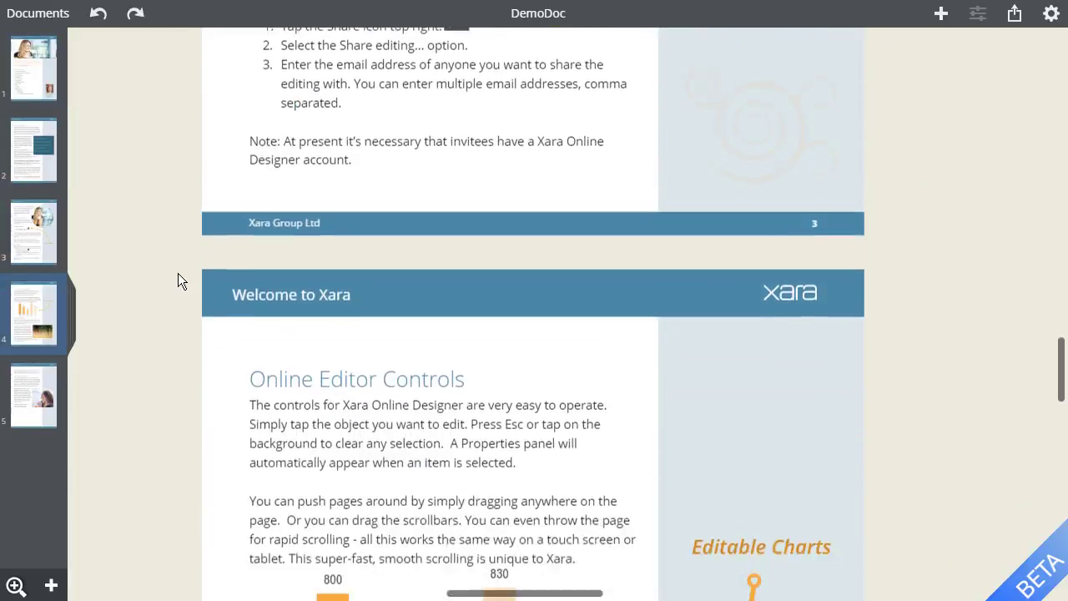
{"action": "scroll", "coordinate": [178, 274], "scroll_direction": "up", "scroll_amount": 12}
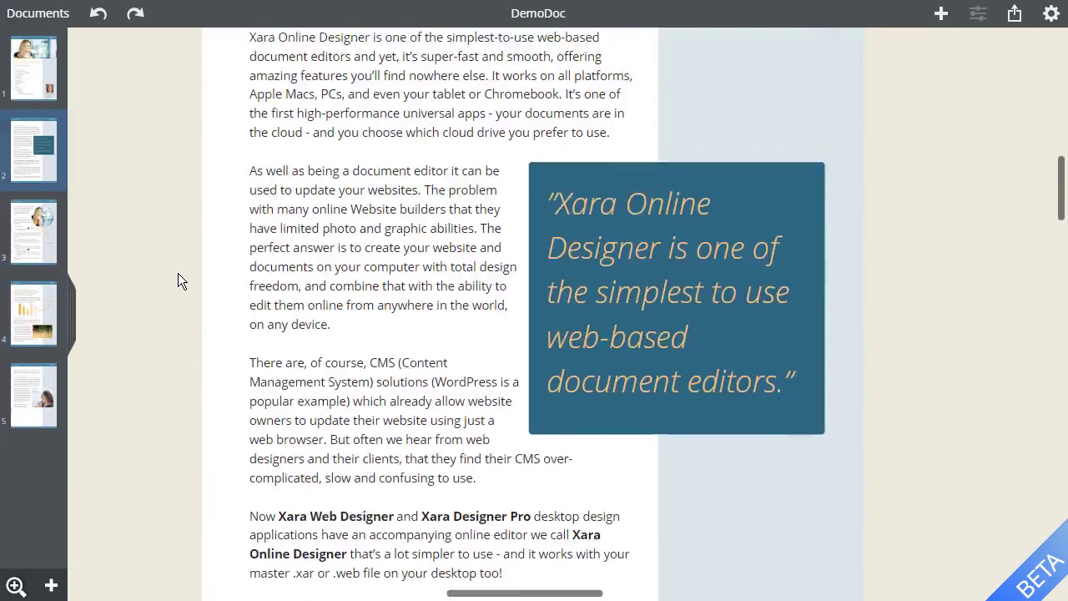
{"action": "scroll", "coordinate": [178, 273], "scroll_direction": "up", "scroll_amount": 10}
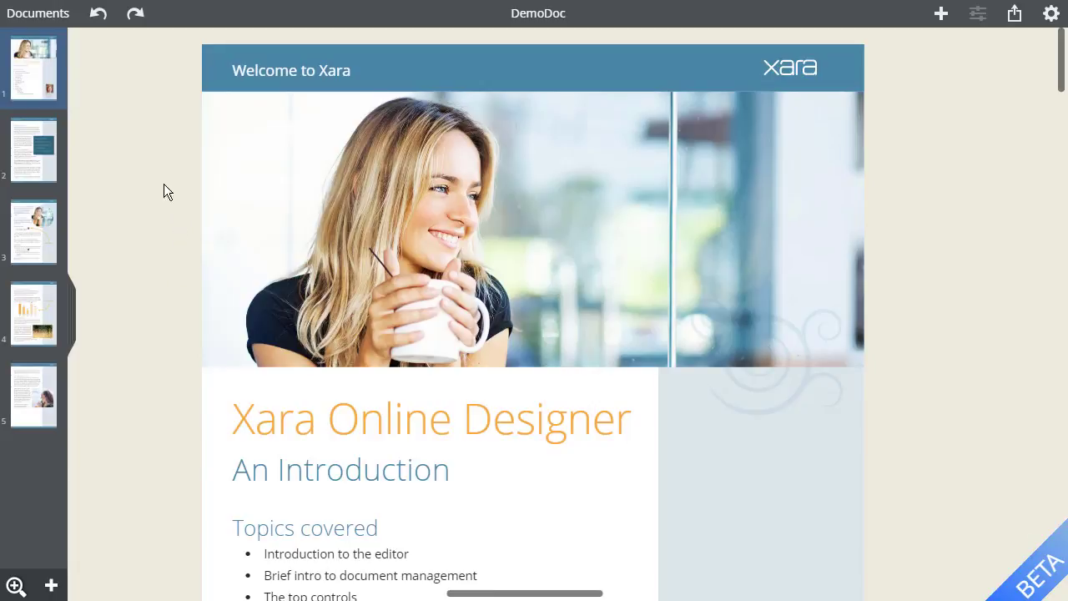
- Download DemoDoc as a PDF at 'For email or web download' quality and open DemoDoc.pdf
{"action": "left_click", "coordinate": [37, 14]}
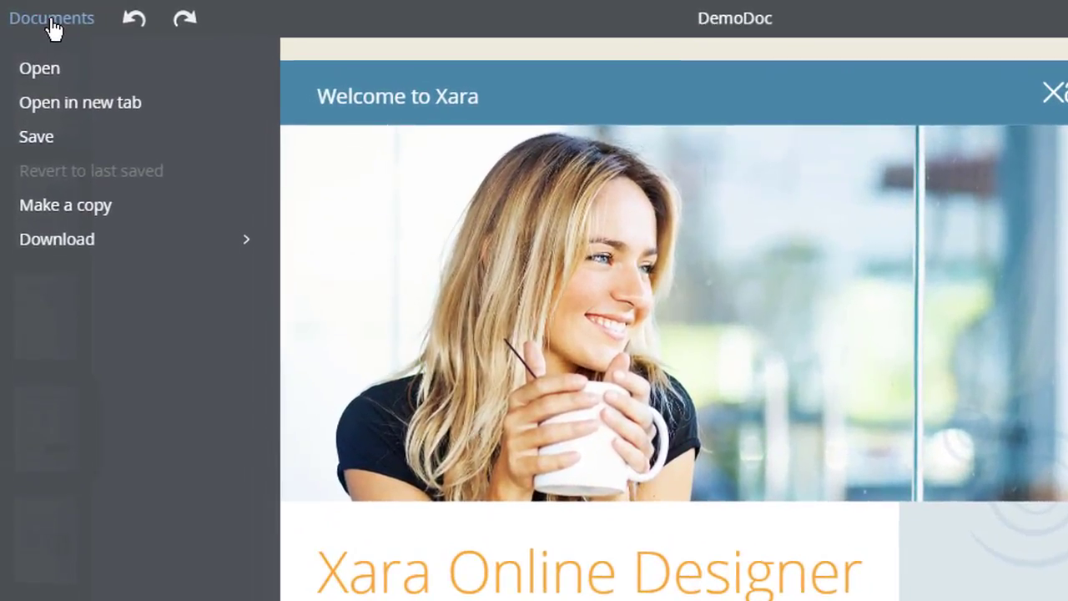
{"action": "left_click", "coordinate": [48, 252]}
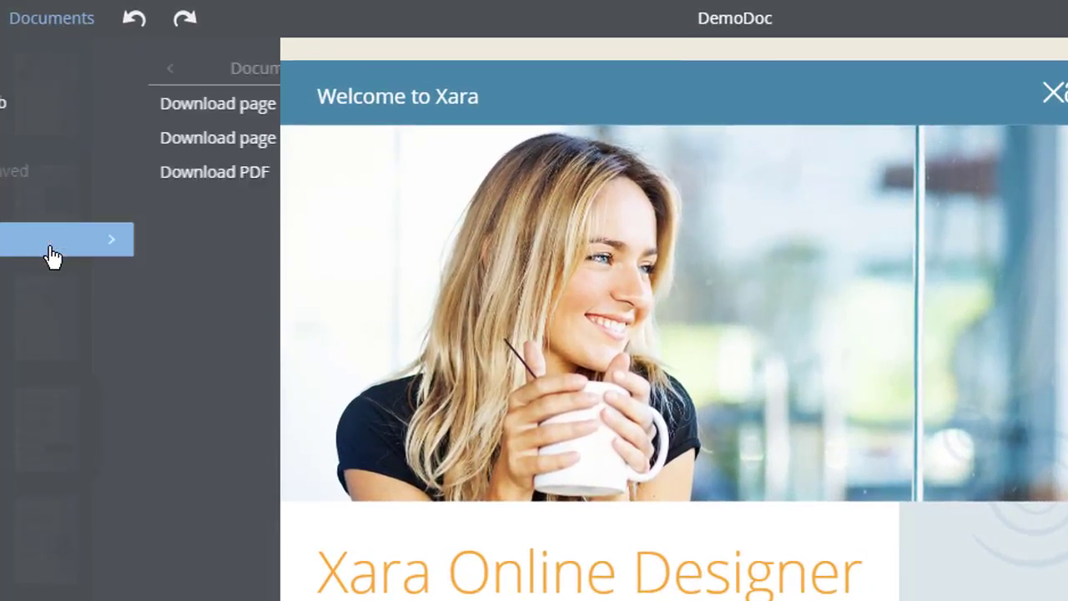
{"action": "left_click", "coordinate": [99, 175]}
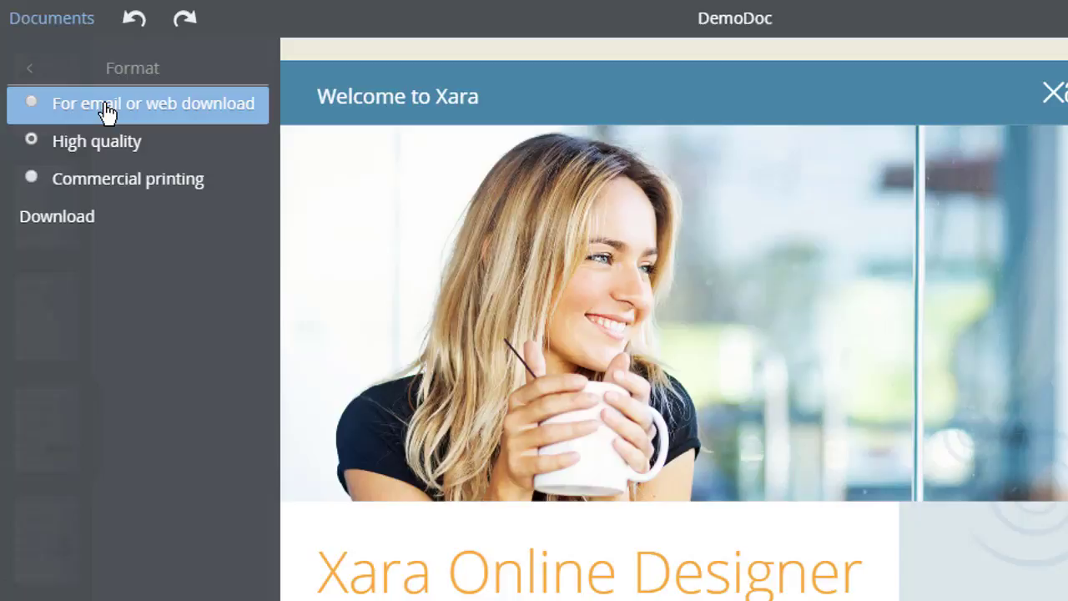
{"action": "left_click", "coordinate": [107, 112]}
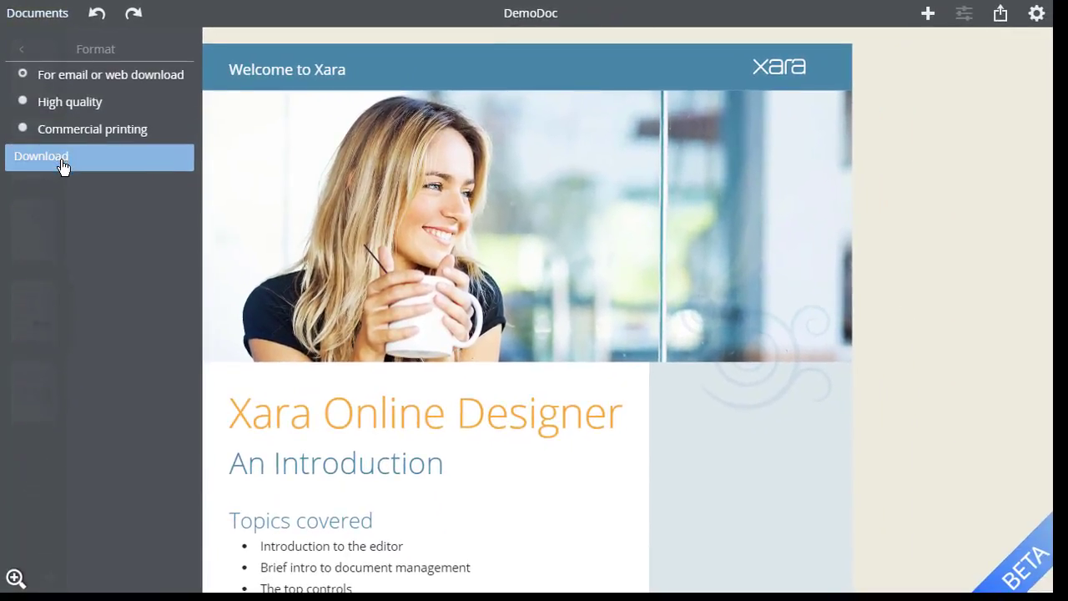
{"action": "left_click", "coordinate": [63, 165]}
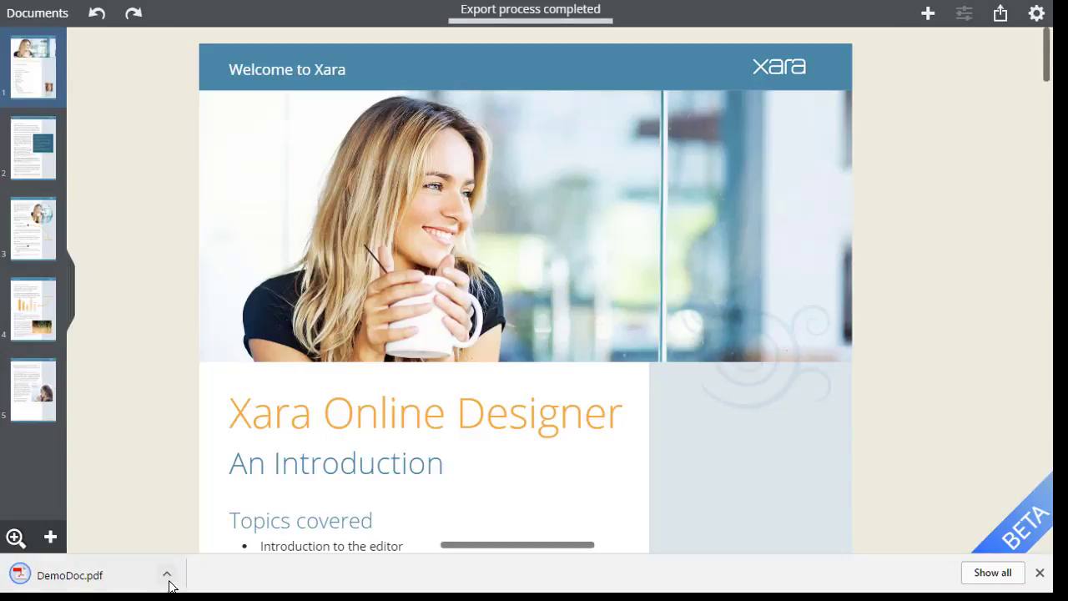
{"action": "left_click", "coordinate": [169, 578]}
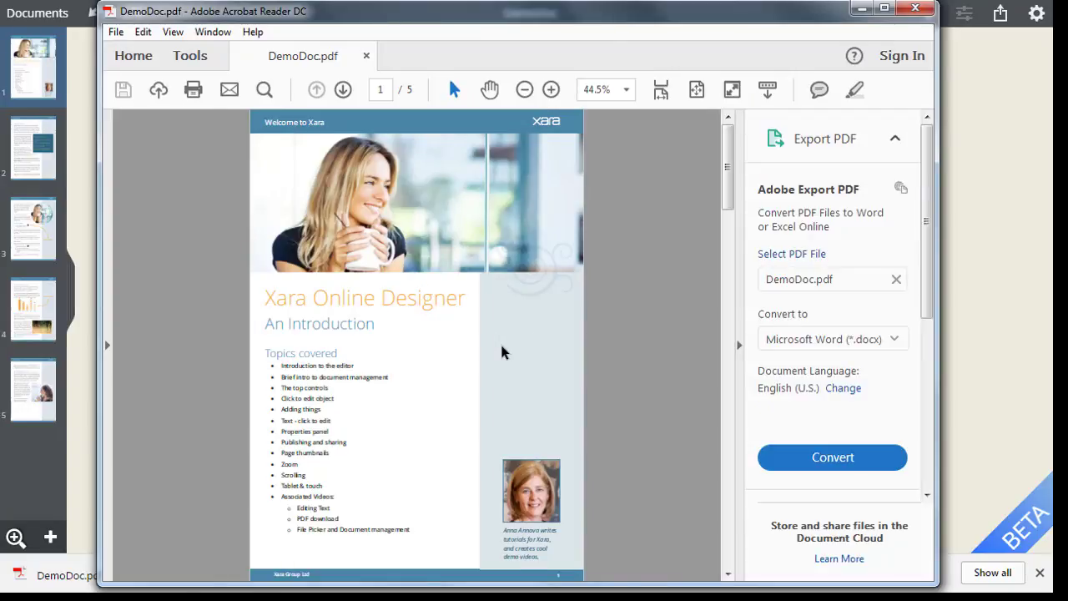
{"action": "scroll", "coordinate": [501, 351], "scroll_direction": "up", "scroll_amount": 3}
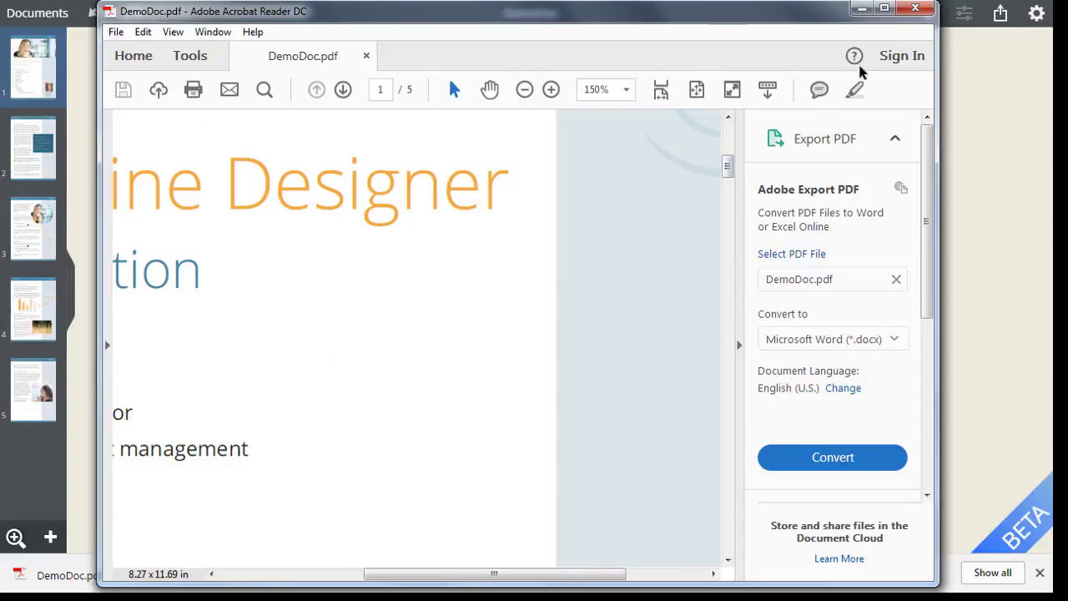
{"action": "left_click", "coordinate": [915, 10]}
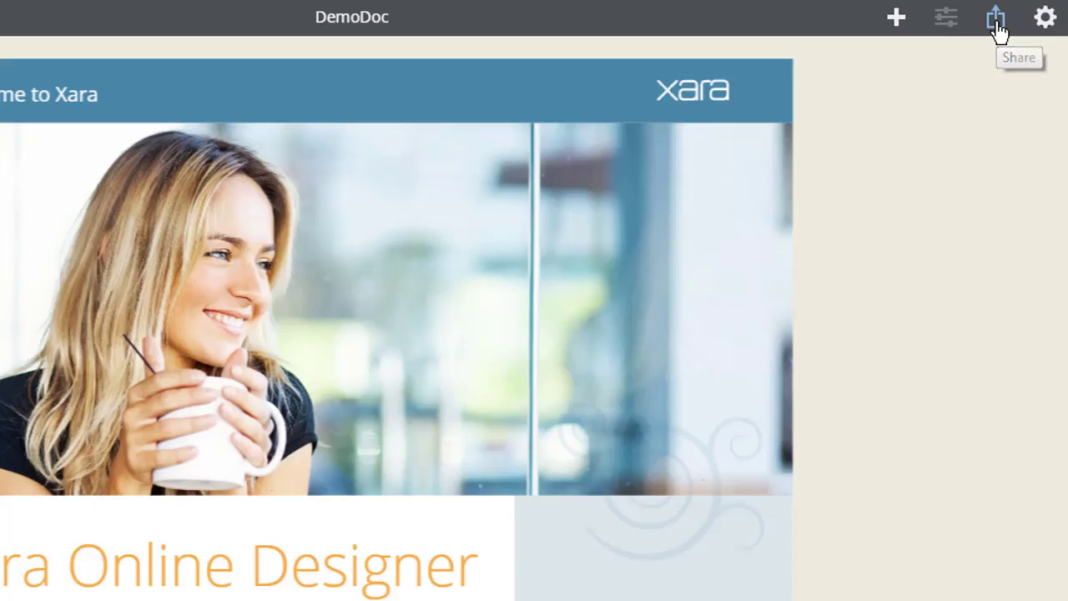
- Publish DemoDoc as a view-only web link and select that link for copying
{"action": "left_click", "coordinate": [1001, 15]}
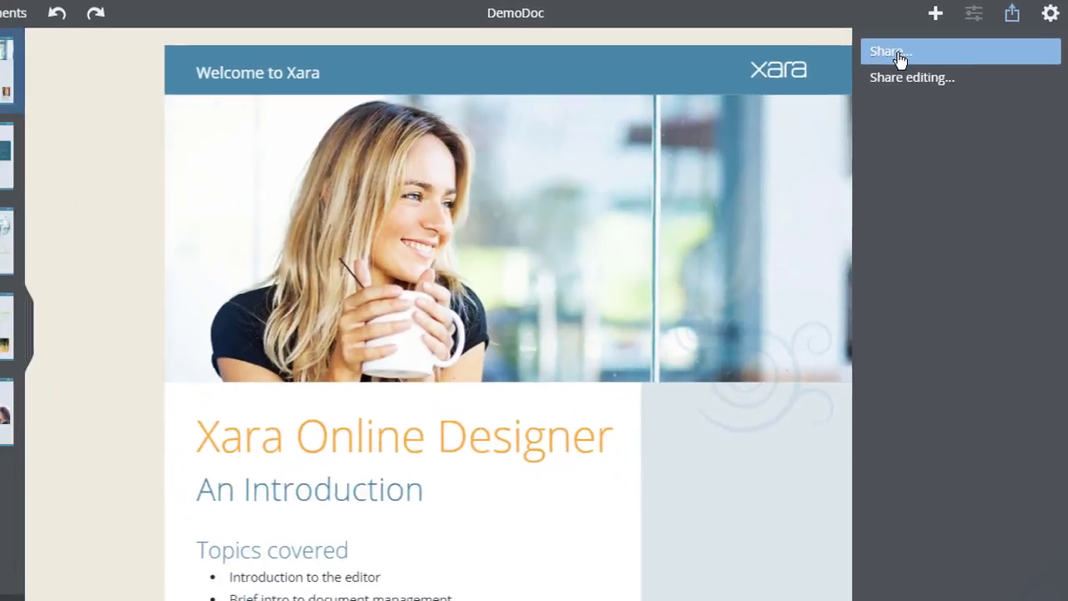
{"action": "left_click", "coordinate": [906, 65]}
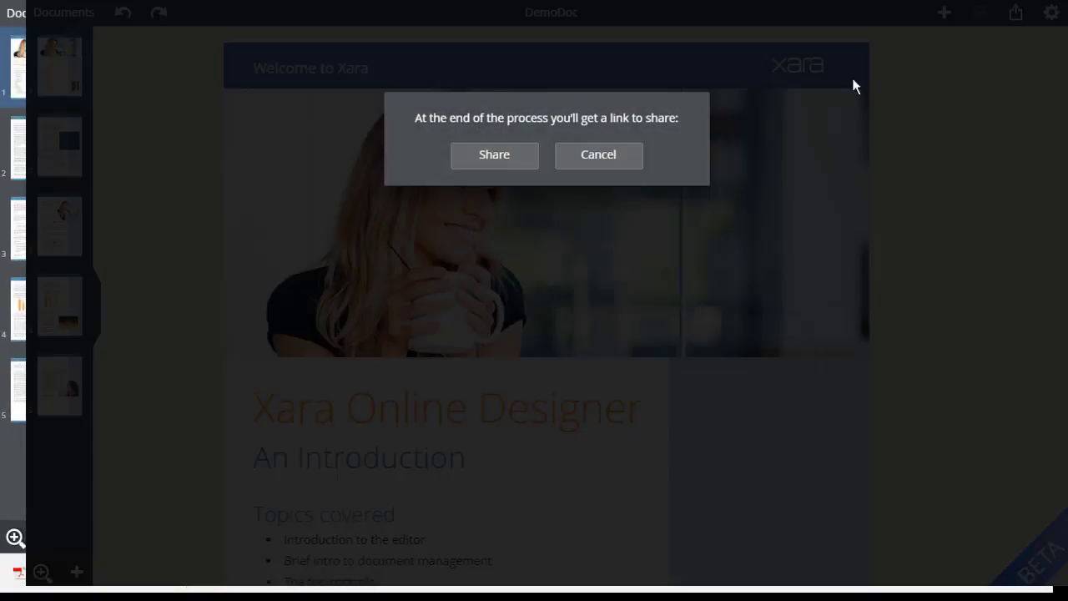
{"action": "left_click", "coordinate": [495, 157]}
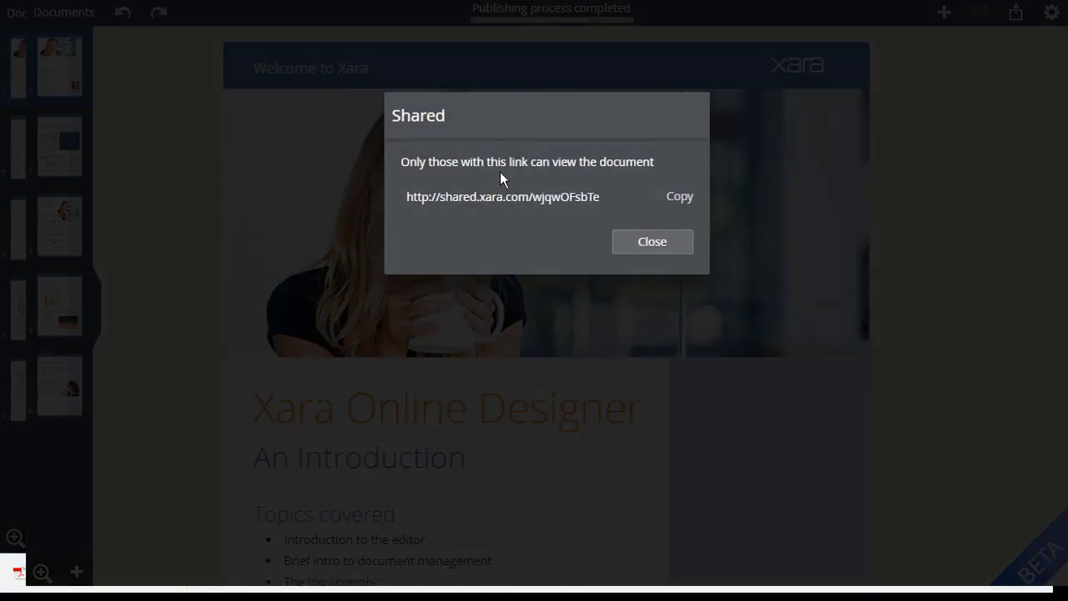
{"action": "left_click", "coordinate": [506, 204]}
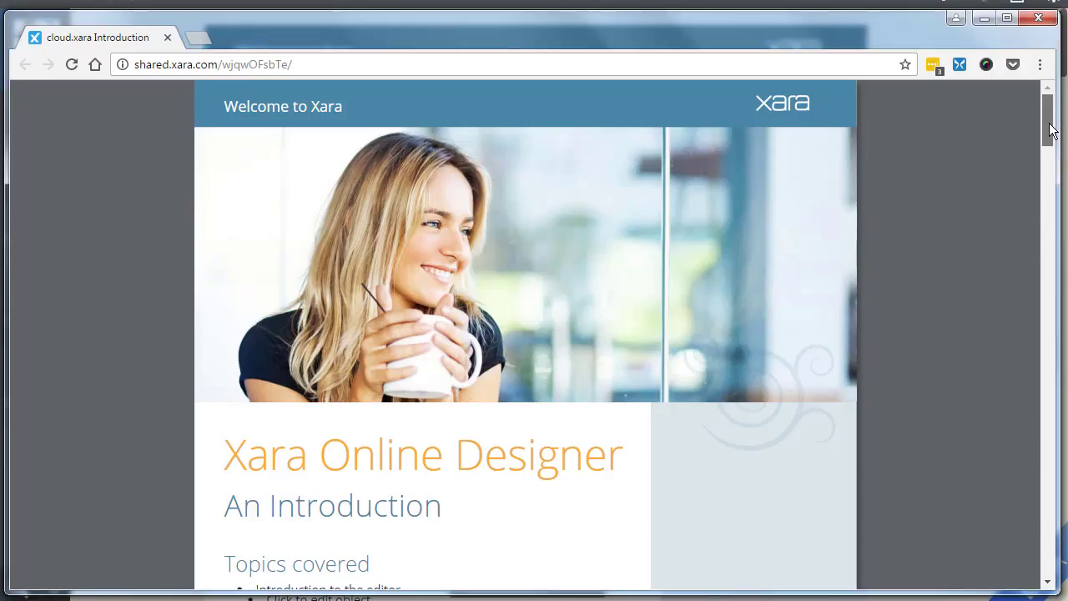
- Scroll the shared DemoDoc web page in Chrome and zoom it to 150%
{"action": "left_click_drag", "start_coordinate": [1049, 122], "coordinate": [1052, 135]}
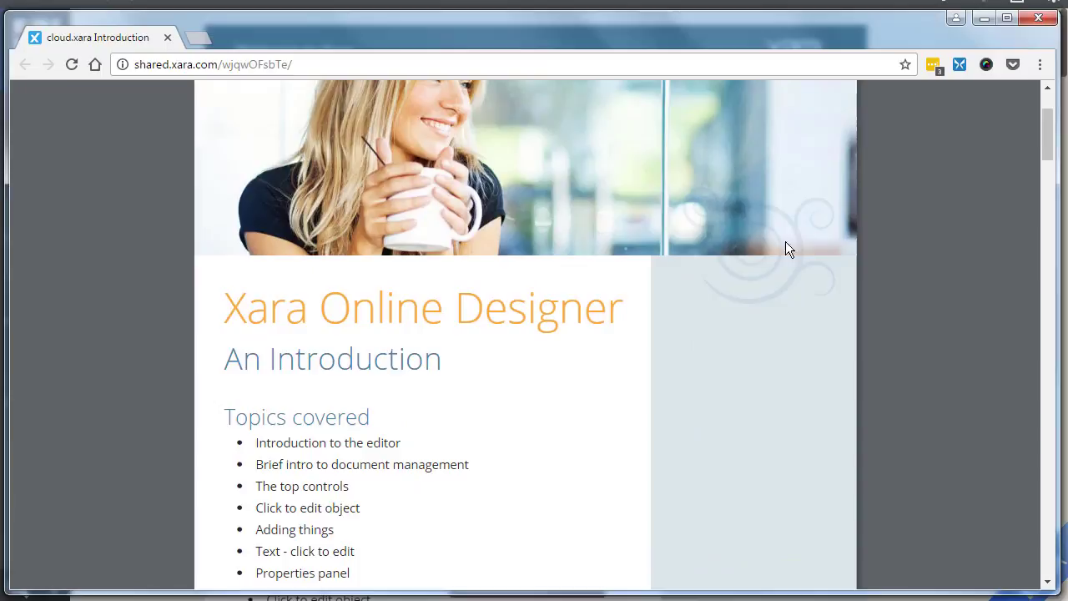
{"action": "key", "text": "ctrl+plus"}
{"action": "key", "text": "ctrl+plus"}
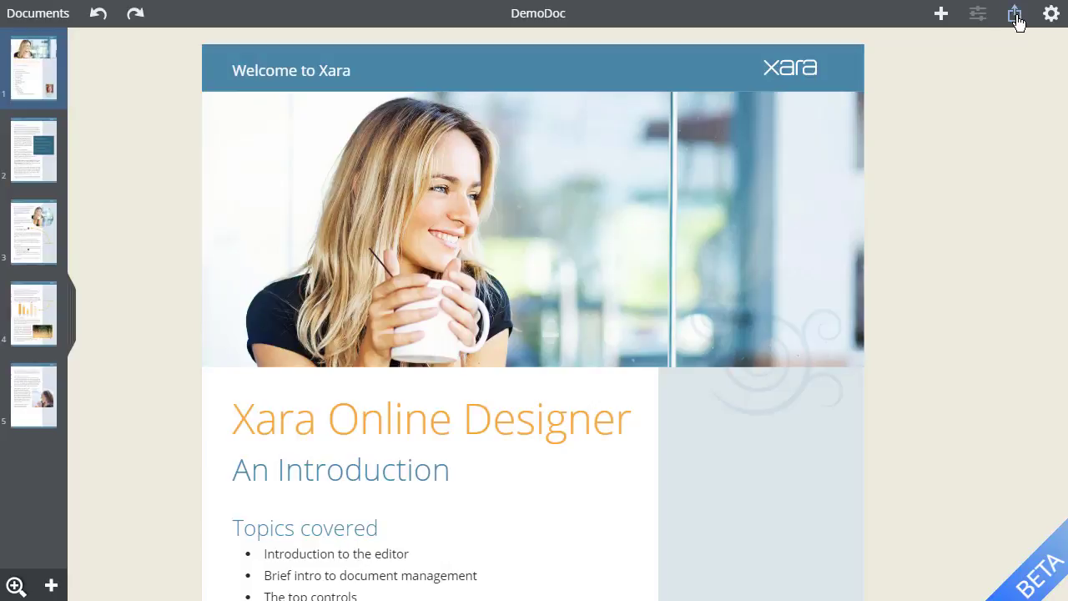
- Share DemoDoc for editing by entering the colleague's e-mail address
{"action": "left_click", "coordinate": [1015, 17]}
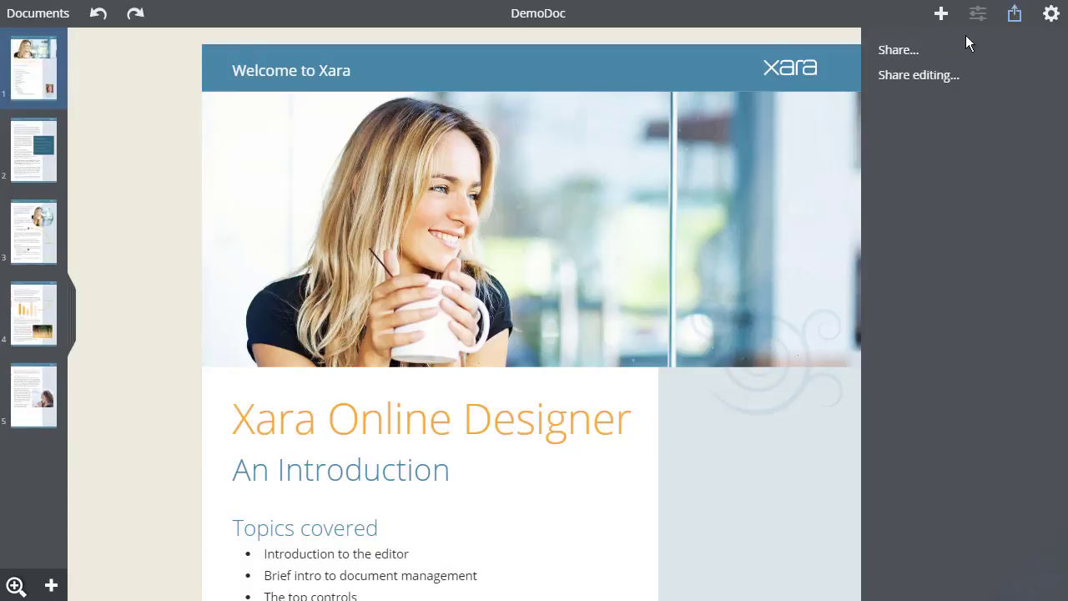
{"action": "left_click", "coordinate": [921, 75]}
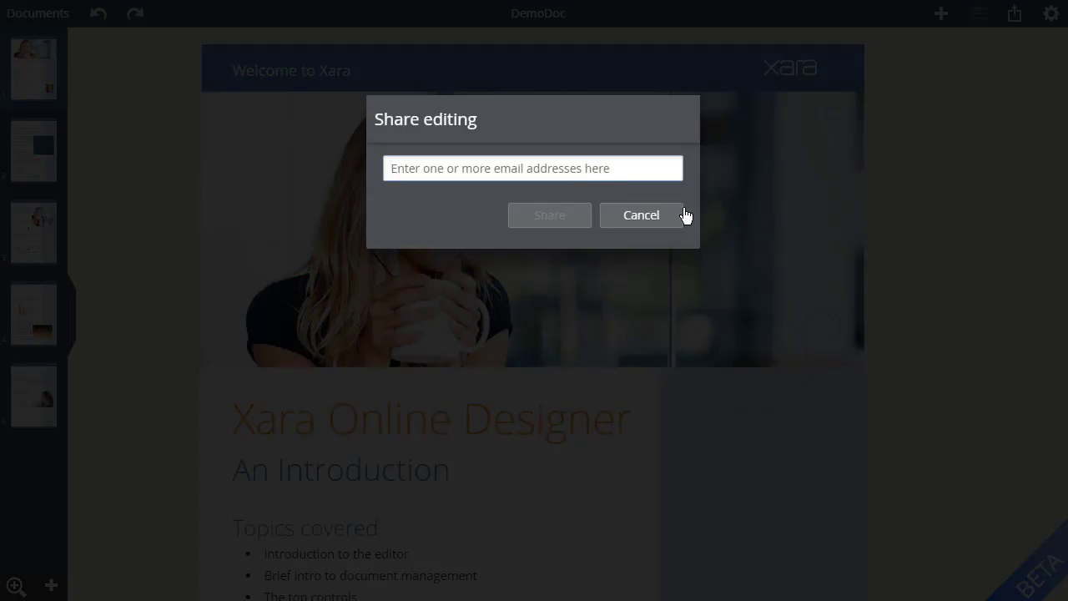
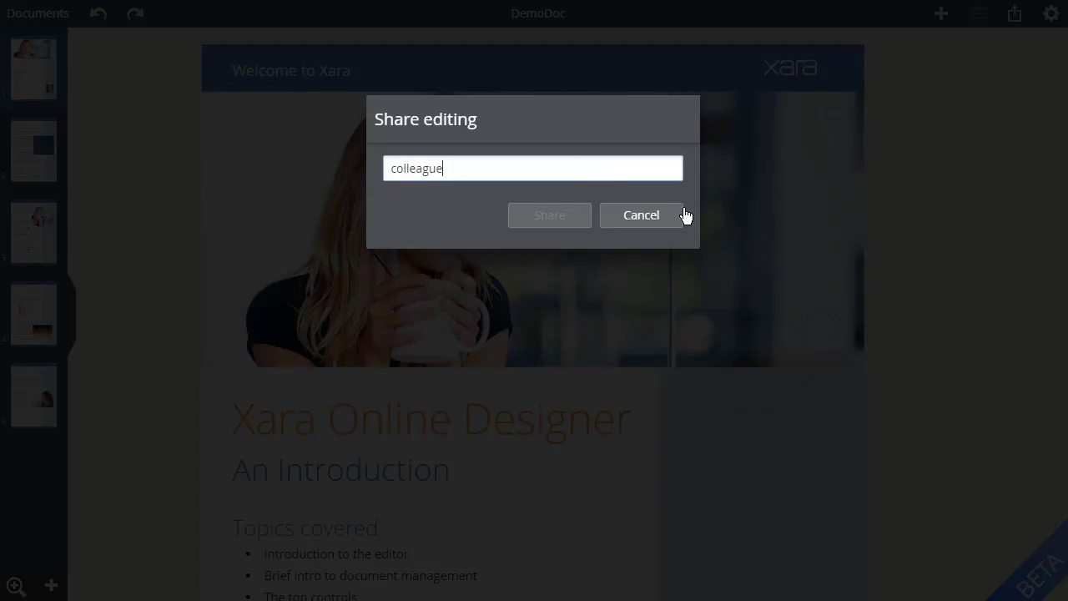
{"action": "left_click", "coordinate": [556, 224]}
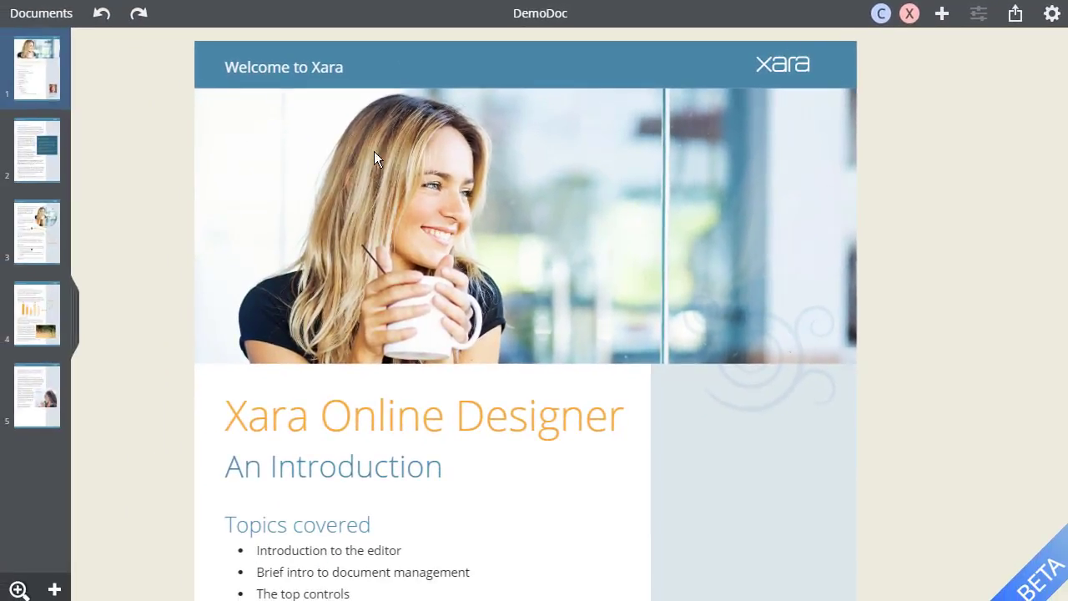
- Go to page 2 and scroll it to watch the colleague's couple-photo edit appear
{"action": "left_click", "coordinate": [43, 179]}
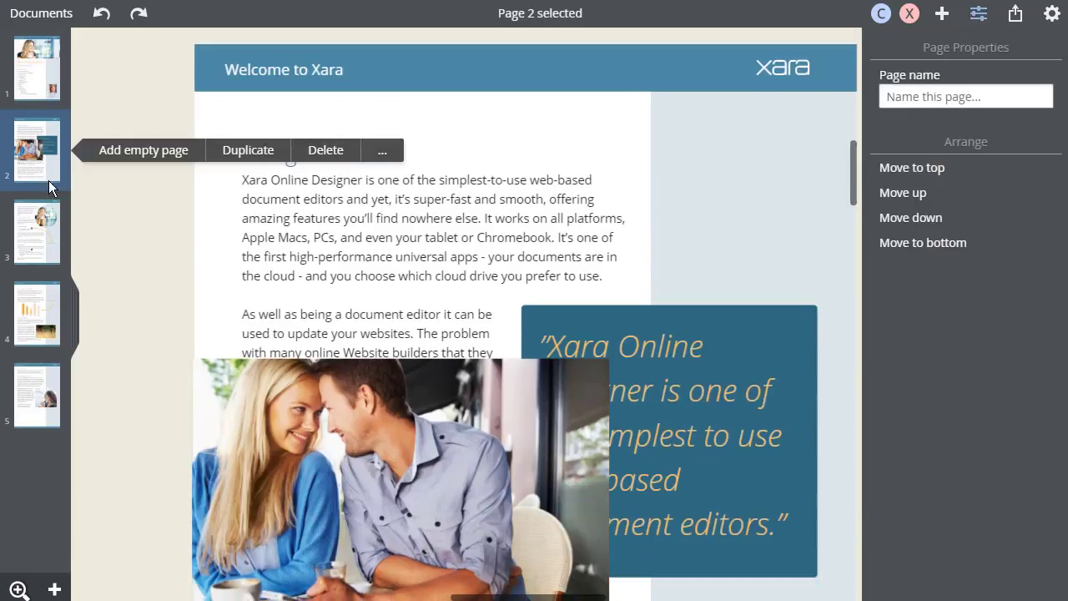
{"action": "scroll", "coordinate": [155, 261], "scroll_direction": "down", "scroll_amount": 8}
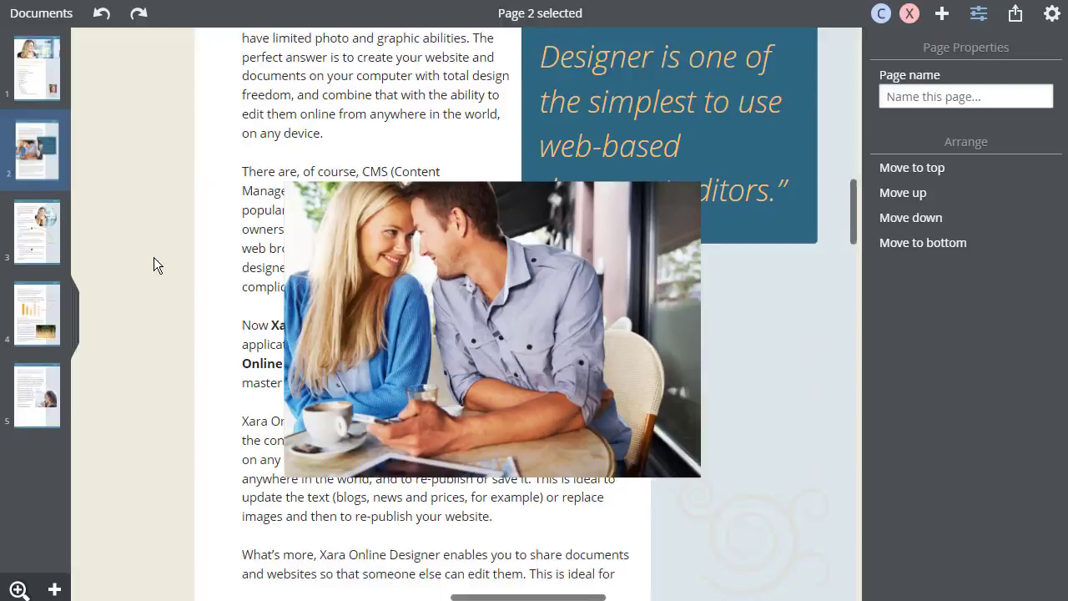
{"action": "scroll", "coordinate": [151, 251], "scroll_direction": "up", "scroll_amount": 3}
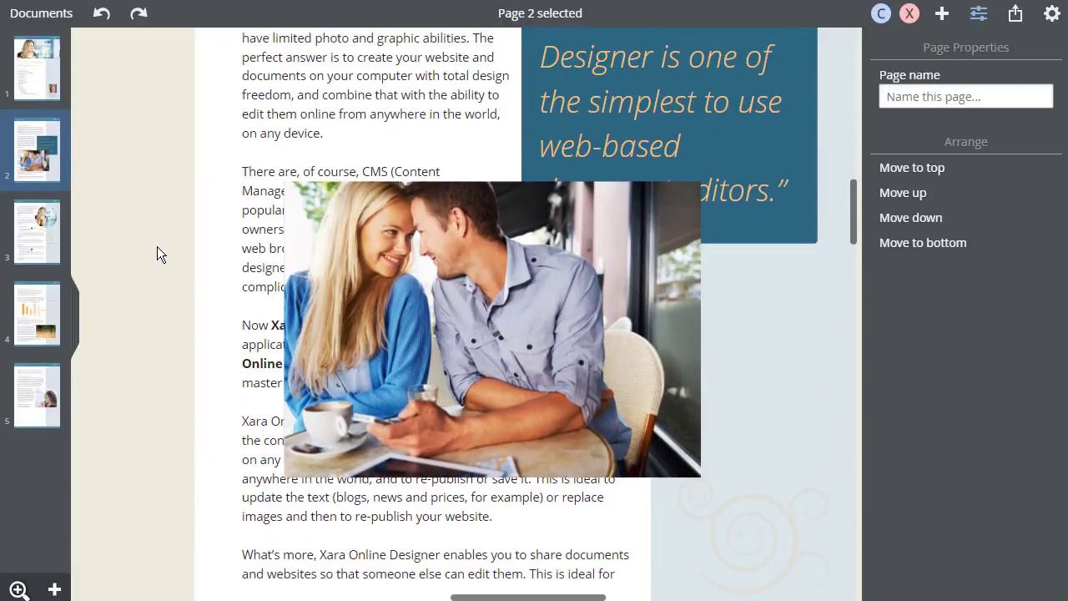